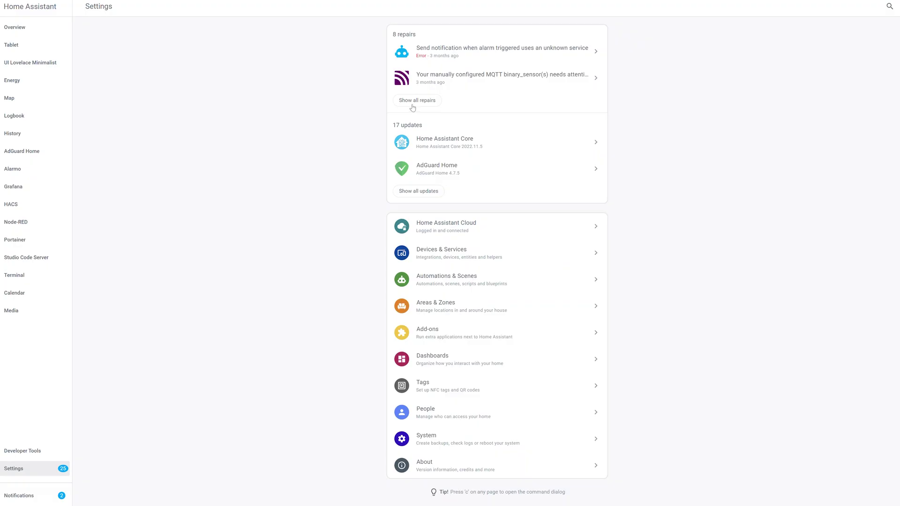
# - List all eight repairs and open the MQTT switch repair's details
pyautogui.click(414, 104)
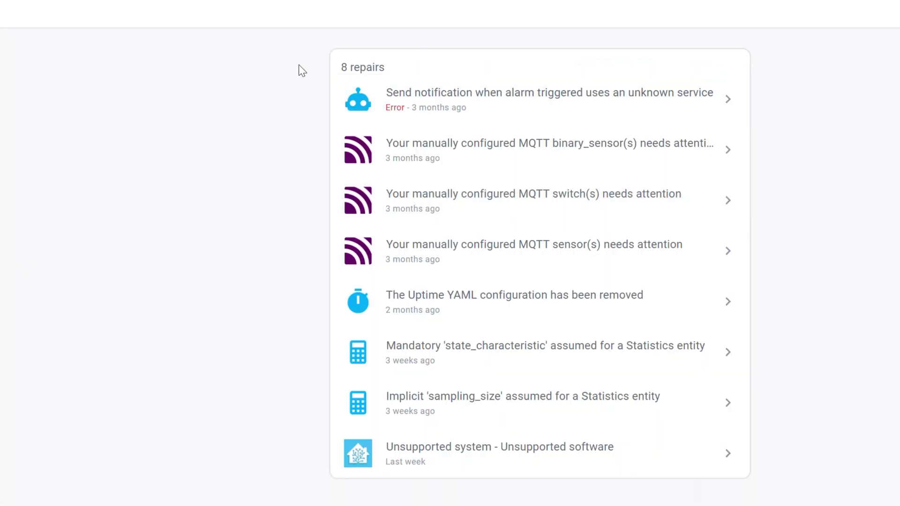
pyautogui.click(469, 104)
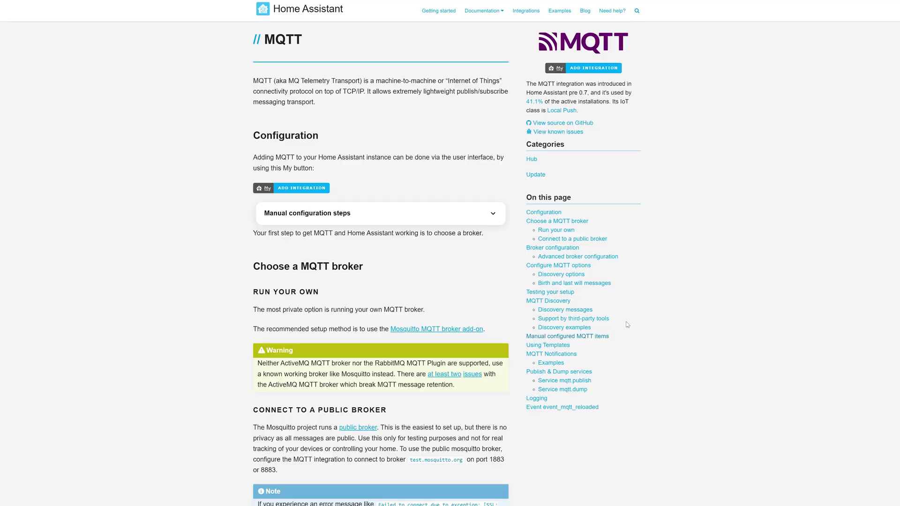
# - Jump to 'Manual configured MQTT items' and expand 'MQTT platforms that support setup via YAML'
pyautogui.click(600, 336)
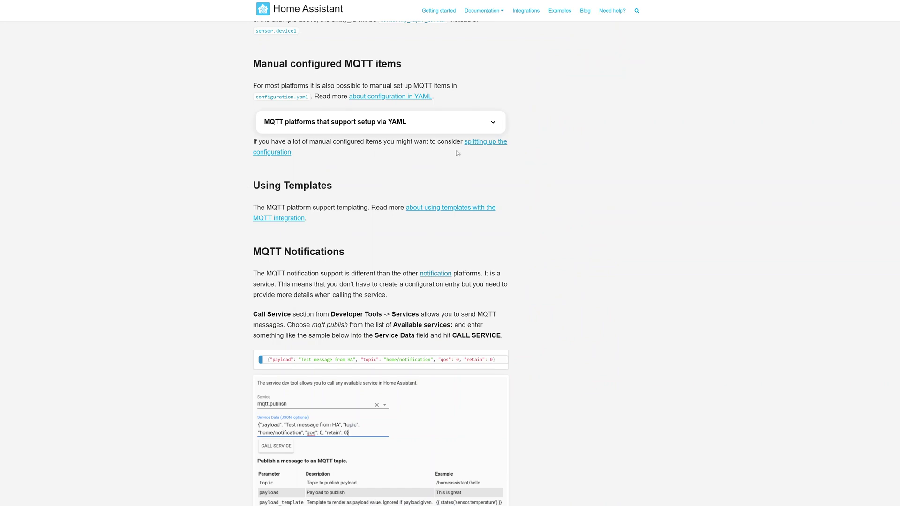
pyautogui.click(499, 123)
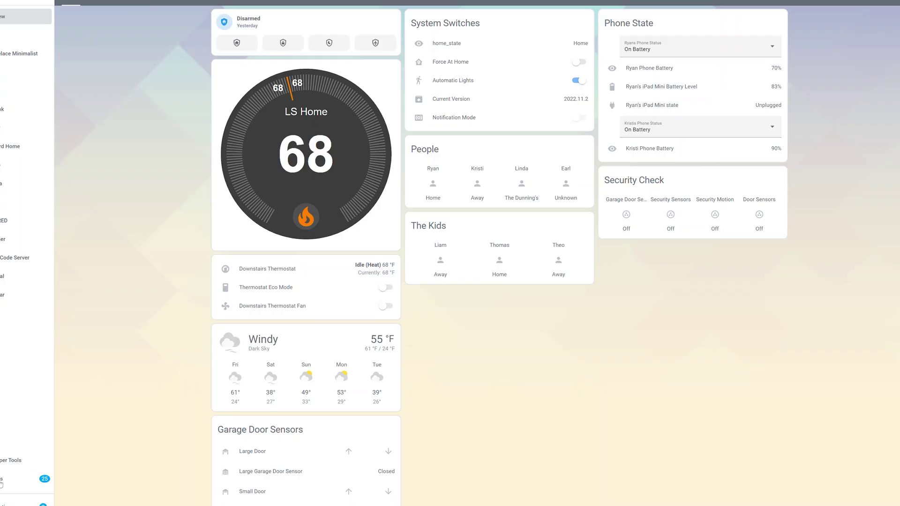
# - Go from the dashboard to Settings and show all eight repairs
pyautogui.click(2, 483)
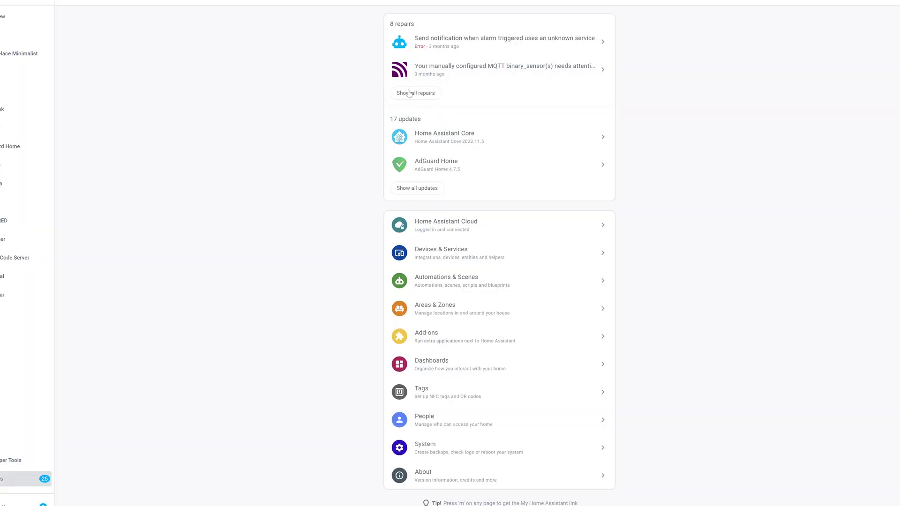
pyautogui.click(409, 93)
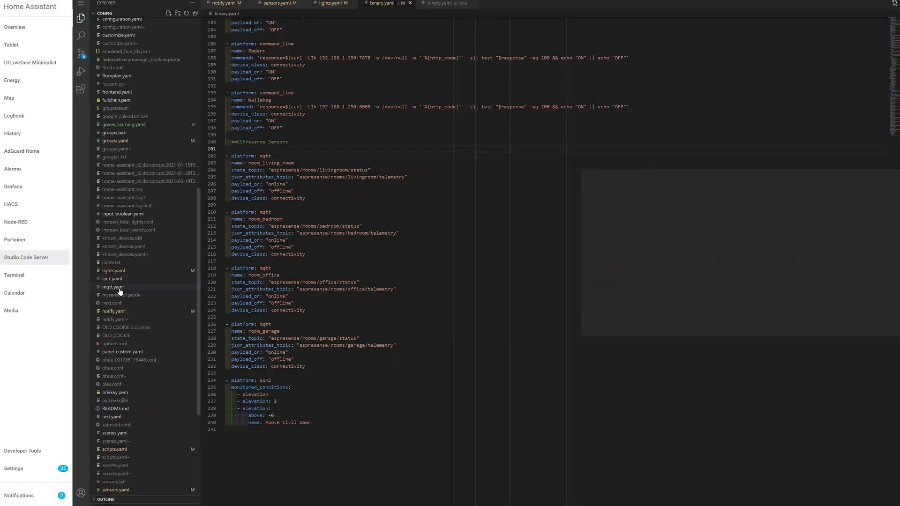
# - Open binary.yaml from the Explorer to view the ESPresense Sensors entries
pyautogui.click(119, 288)
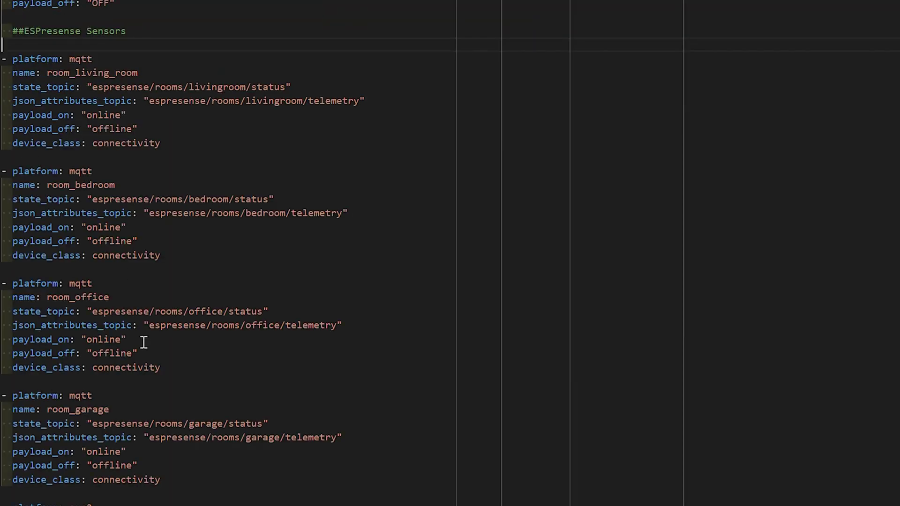
# - Cut the ESPresense Sensors block from binary.yaml and paste it under binary_sensor in mqtt.yaml
pyautogui.moveTo(189, 492); pyautogui.dragTo(8, 57)
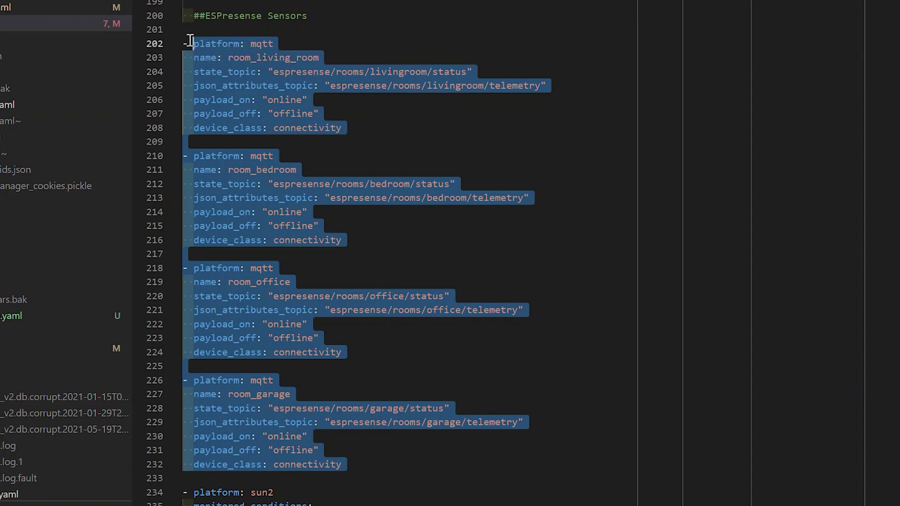
pyautogui.moveTo(190, 41); pyautogui.dragTo(289, 36)
pyautogui.hotkey('ctrl', 'c')
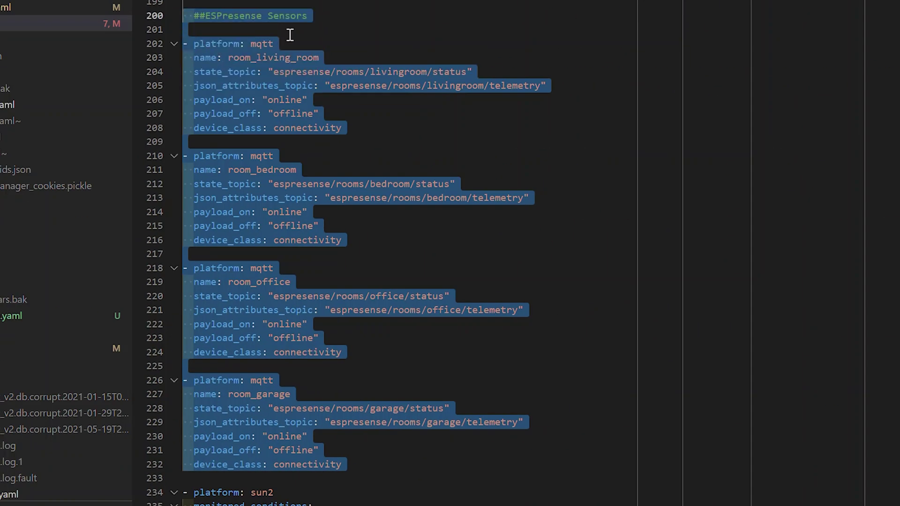
pyautogui.press('BackSpace')
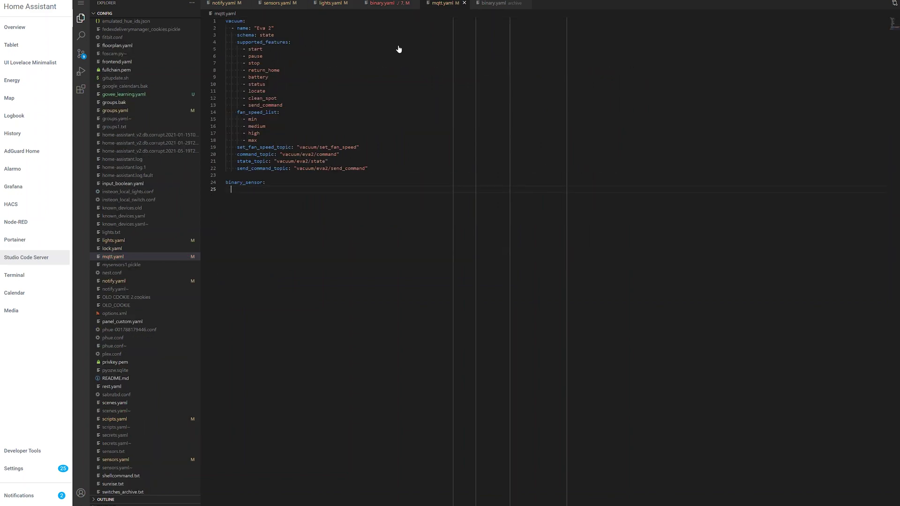
pyautogui.click(256, 204)
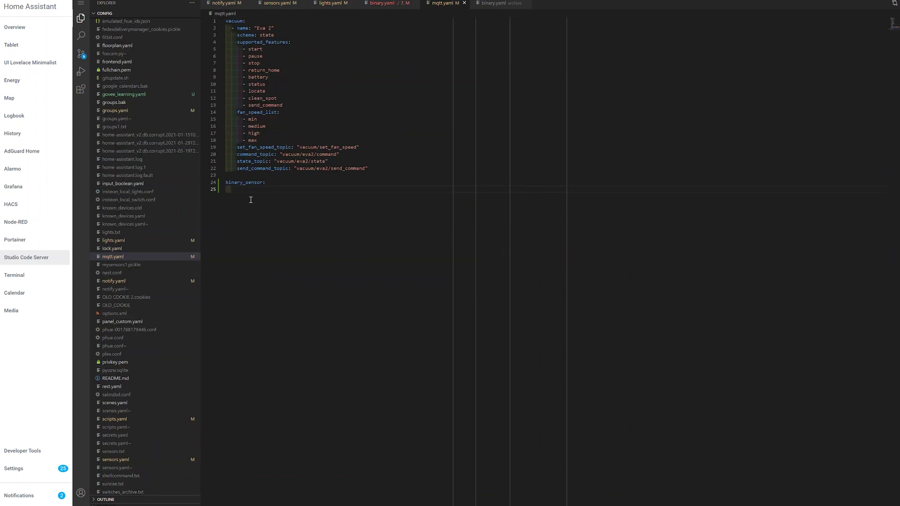
pyautogui.hotkey('ctrl', 'v')
# - Remove the living-room entry's platform: mqtt line, start it with '- name', and drop blank lines
pyautogui.moveTo(271, 203); pyautogui.dragTo(232, 203)
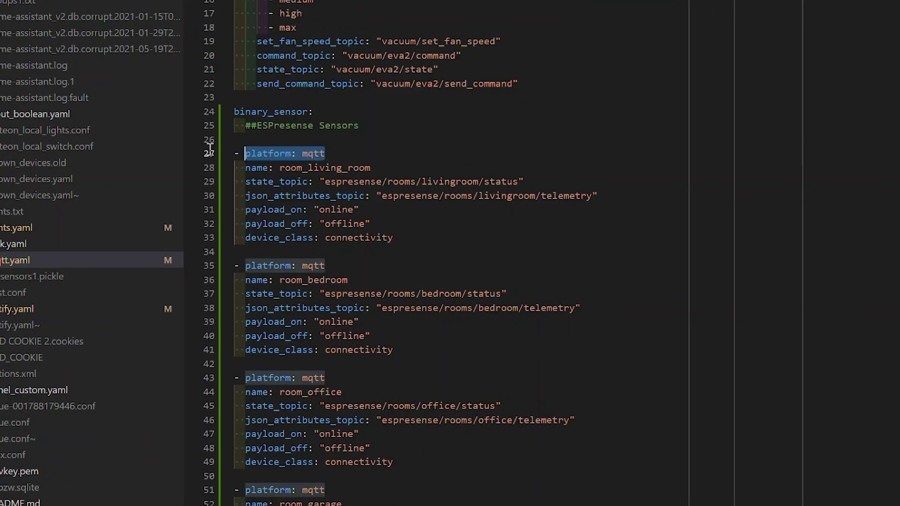
pyautogui.moveTo(210, 149); pyautogui.dragTo(198, 149)
pyautogui.press('BackSpace')
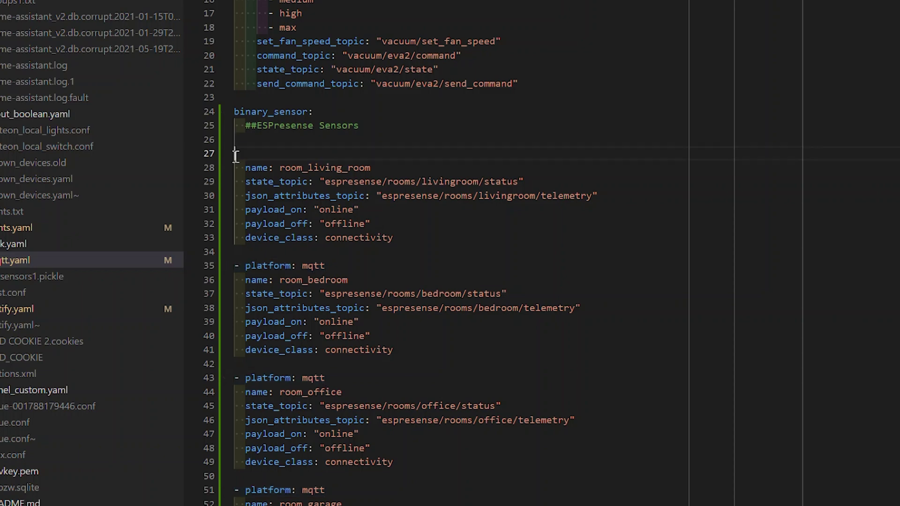
pyautogui.click(245, 167)
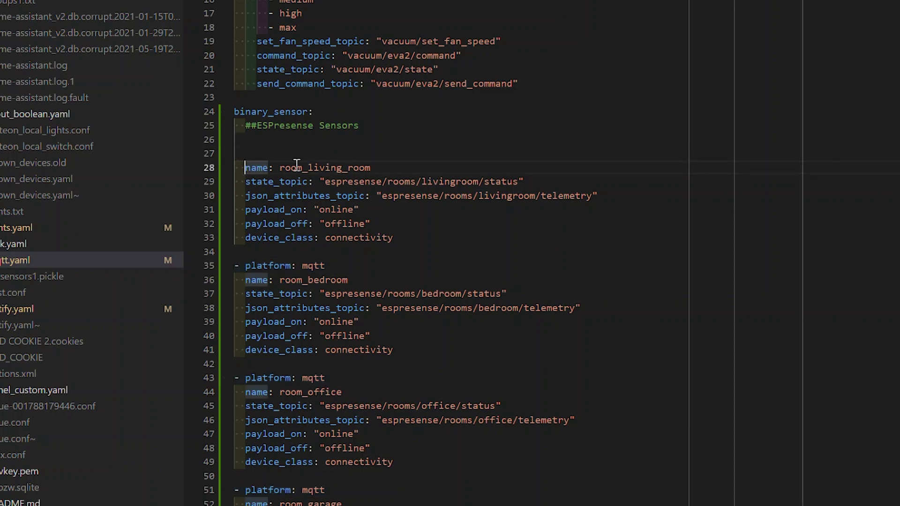
pyautogui.write('-')
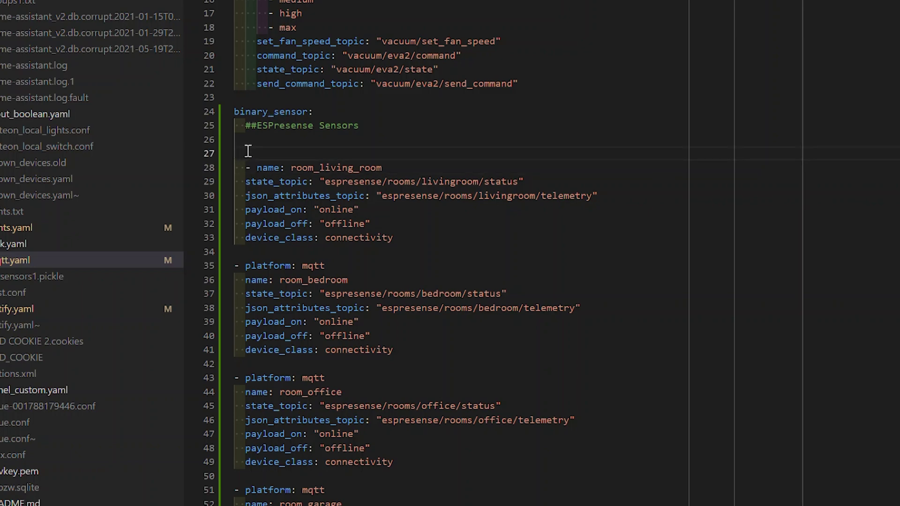
pyautogui.click(248, 150)
pyautogui.press('BackSpace')
pyautogui.press('BackSpace')
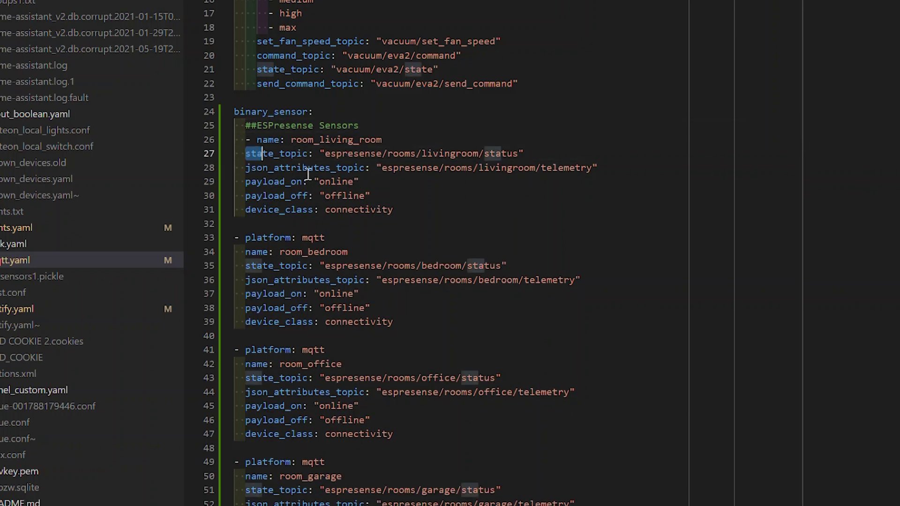
# - Indent the living-room, bedroom and garage settings, removing the bedroom's platform: mqtt text
pyautogui.moveTo(248, 155); pyautogui.dragTo(406, 210)
pyautogui.press('Tab')
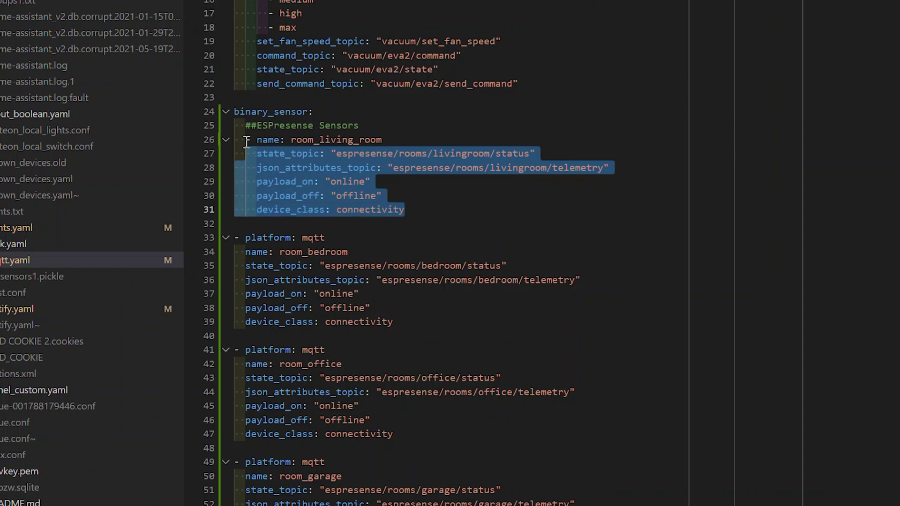
pyautogui.moveTo(325, 238); pyautogui.dragTo(243, 238)
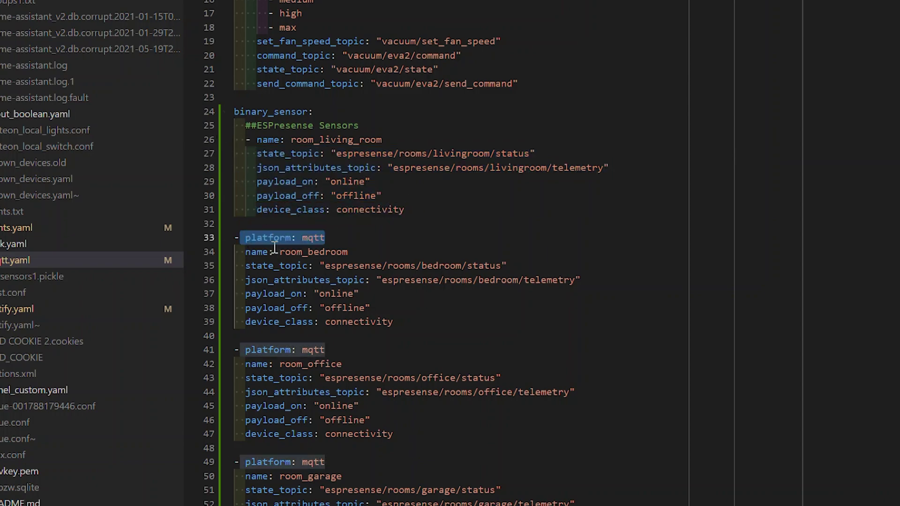
pyautogui.press('BackSpace')
pyautogui.press('Delete')
pyautogui.moveTo(240, 253); pyautogui.dragTo(407, 304)
pyautogui.press('Tab')
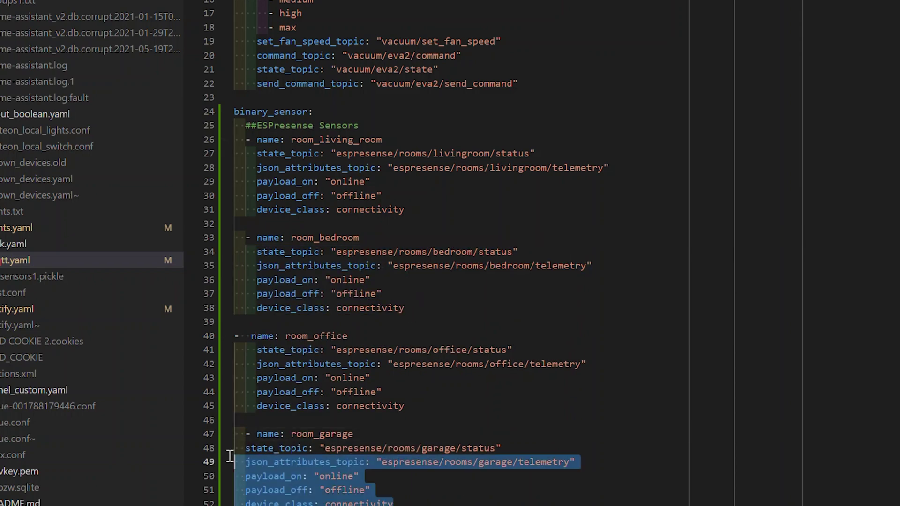
pyautogui.moveTo(231, 461); pyautogui.dragTo(228, 448)
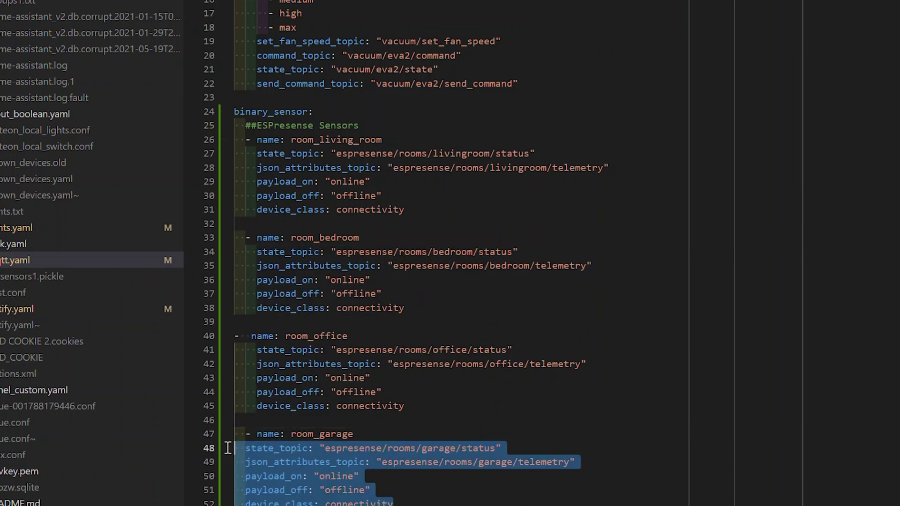
pyautogui.press('Tab')
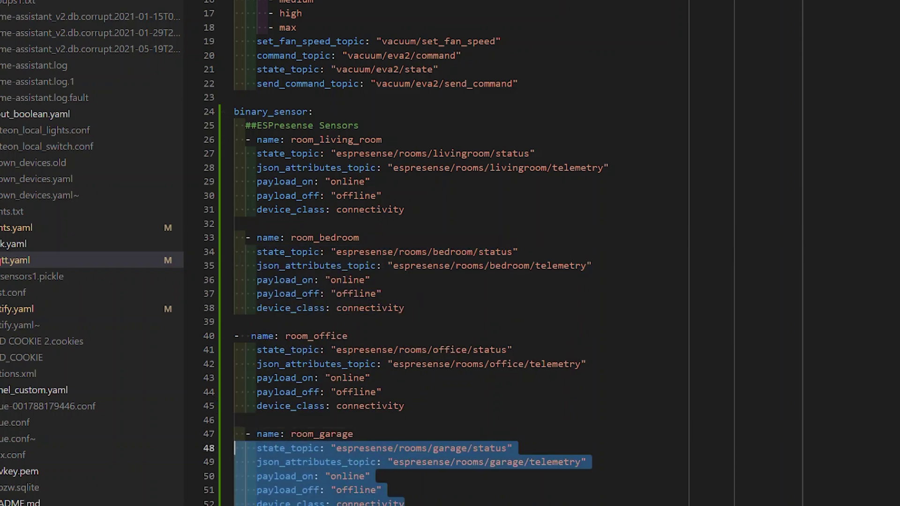
pyautogui.click(457, 504)
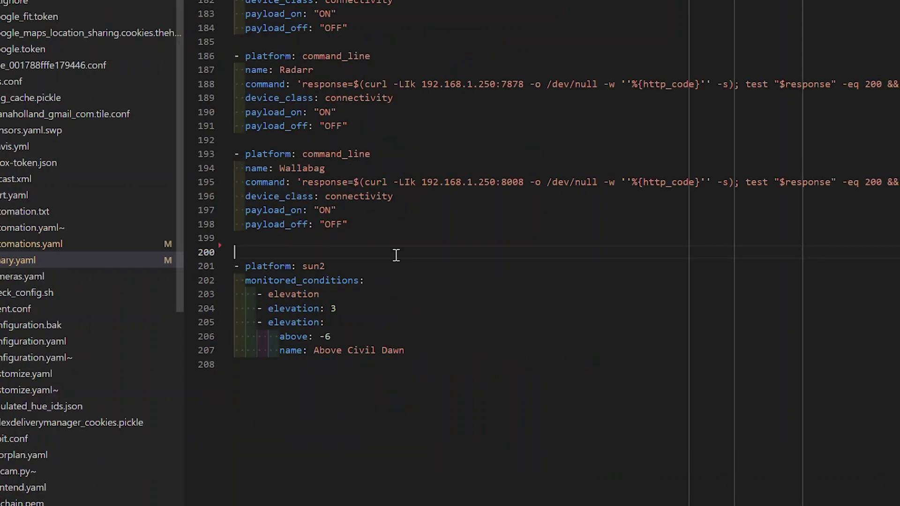
# - Run Developer Tools' configuration check against the new binary_sensor section in mqtt.yaml
pyautogui.keyDown('shift'); pyautogui.click(340, 203); pyautogui.keyUp('shift')
pyautogui.scroll(9, 340, 203)
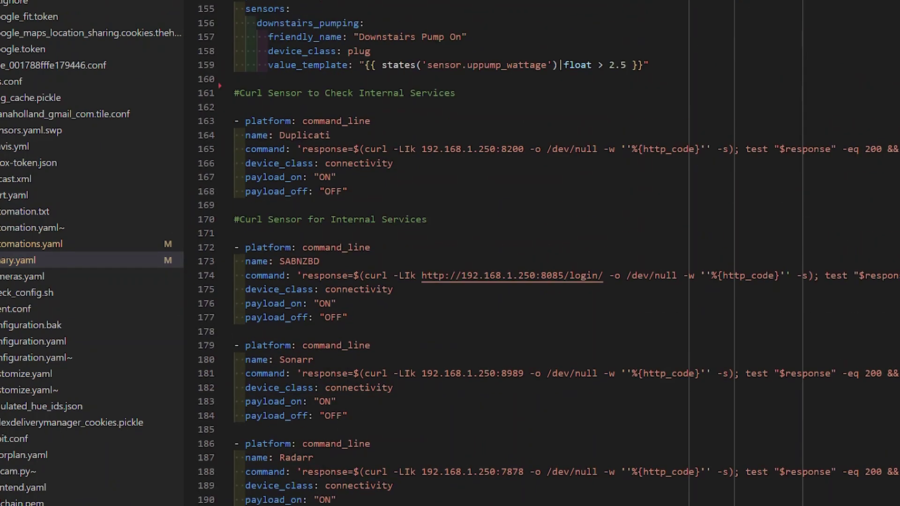
pyautogui.scroll(-6, 405, 313)
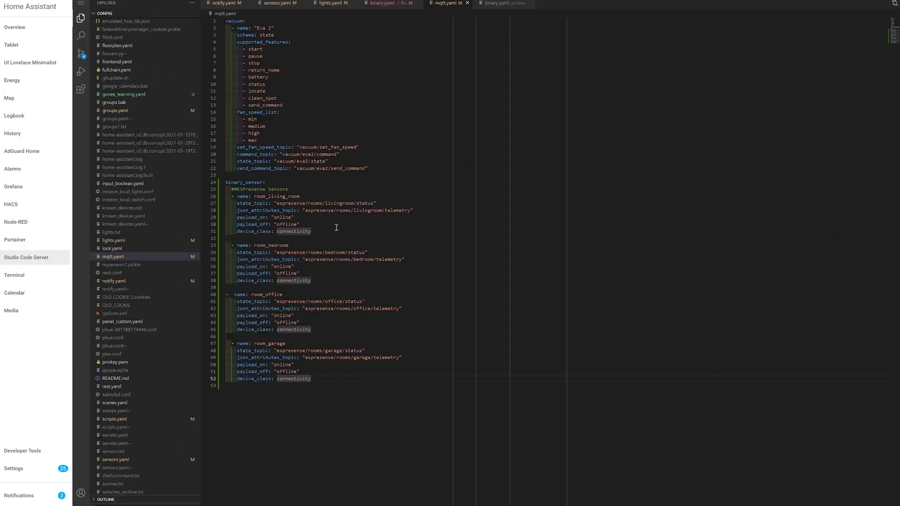
pyautogui.click(40, 454)
pyautogui.click(345, 127)
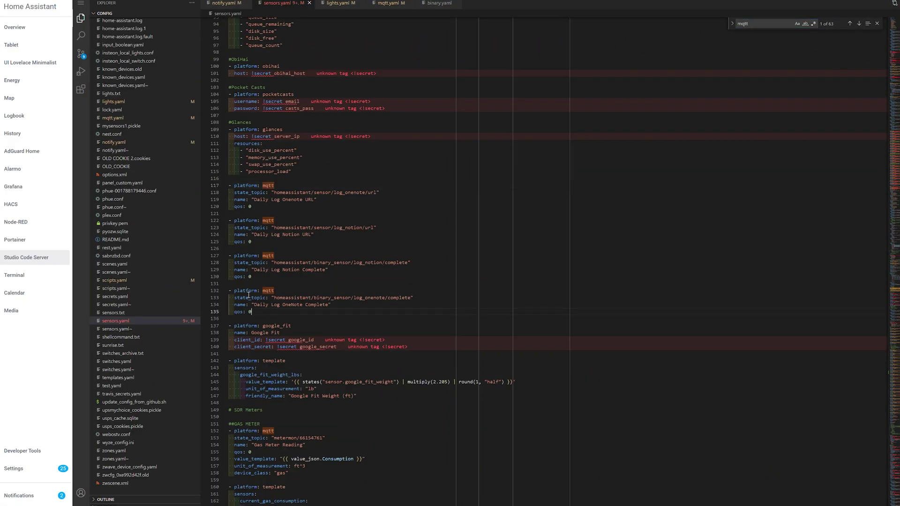
# - Cut the four mqtt sensor blocks from sensors.yaml and paste them under a new sensor: key in mqtt.yaml
pyautogui.keyDown('shift'); pyautogui.click(291, 172); pyautogui.keyUp('shift')
pyautogui.hotkey('ctrl', 'c')
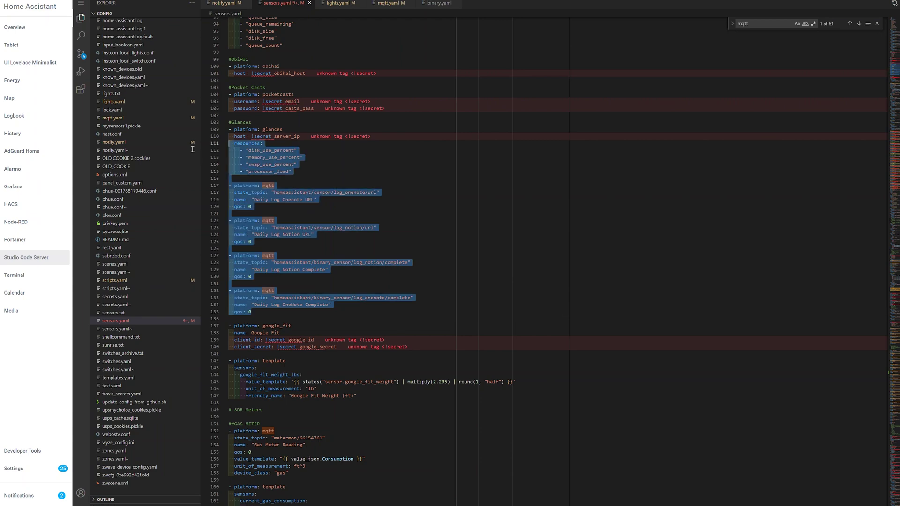
pyautogui.press('BackSpace')
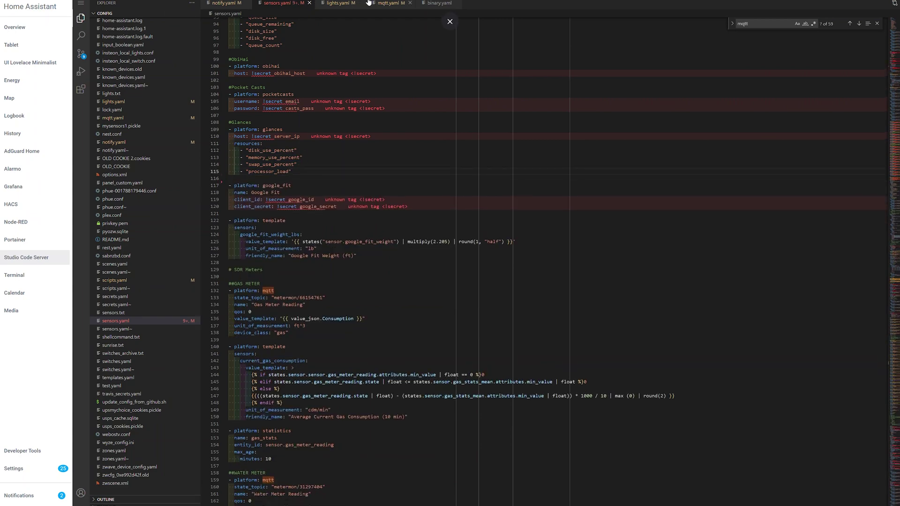
pyautogui.click(370, 3)
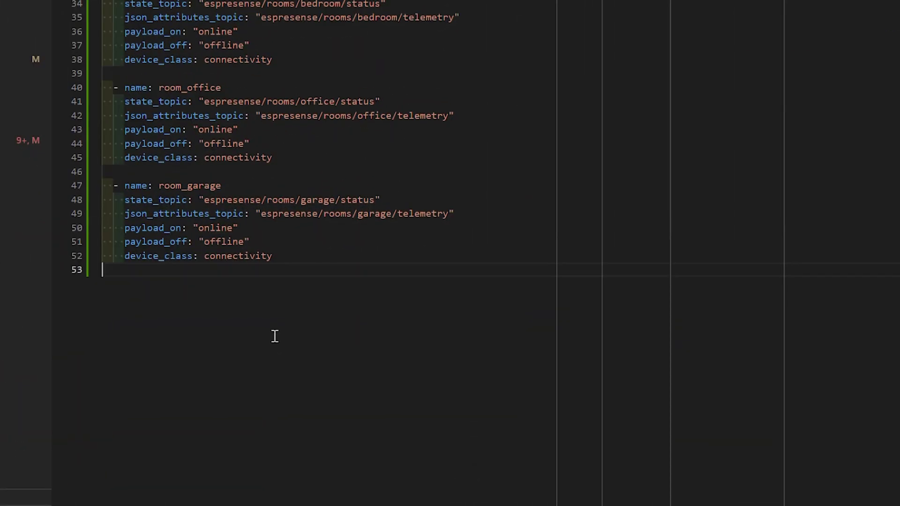
pyautogui.press('Return')
pyautogui.write('sens')
pyautogui.press('BackSpace')
pyautogui.press('BackSpace')
pyautogui.press('BackSpace')
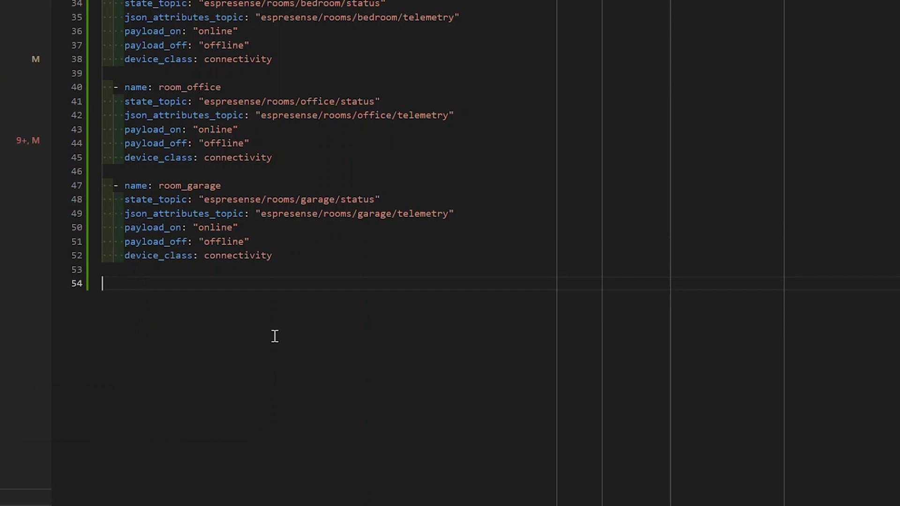
pyautogui.hotkey('ctrl', 'v')
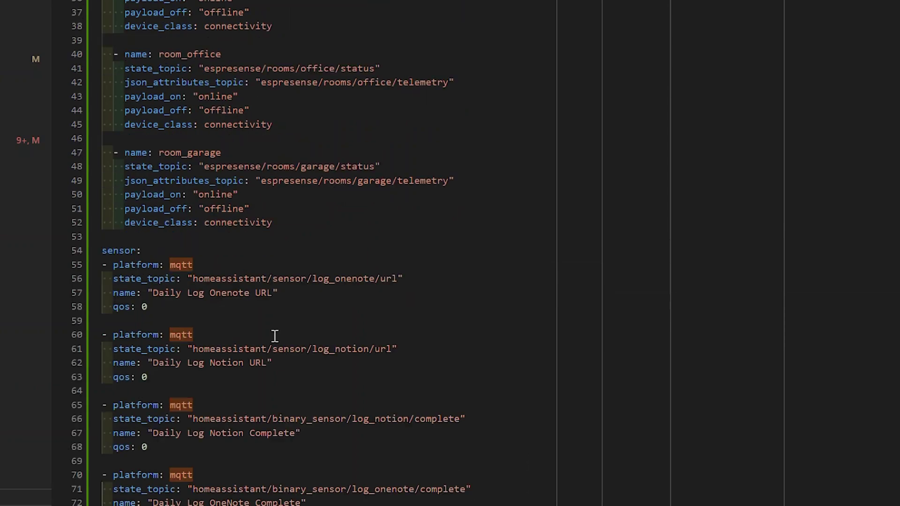
# - Delete the pasted entries' platform: mqtt lines and indent the sensor entries one level
pyautogui.moveTo(196, 261); pyautogui.dragTo(119, 266)
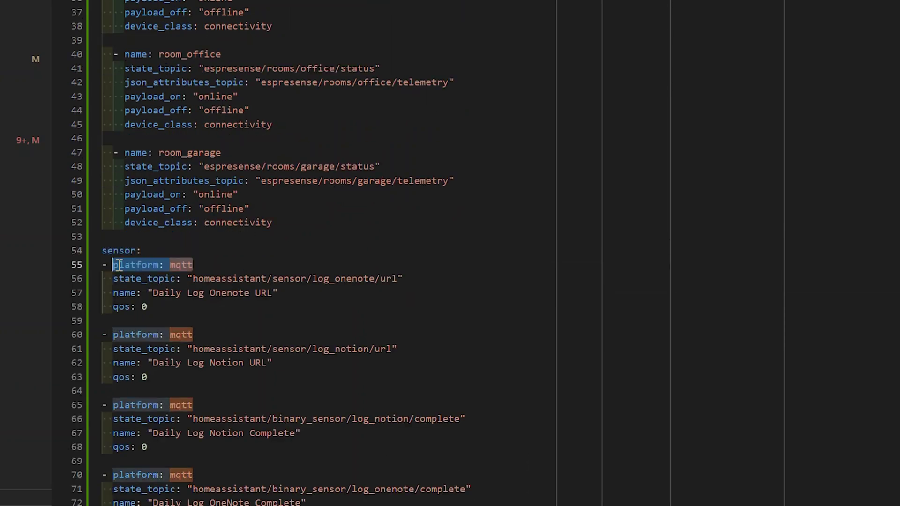
pyautogui.press('Delete')
pyautogui.press('Delete')
pyautogui.moveTo(159, 406); pyautogui.dragTo(44, 216)
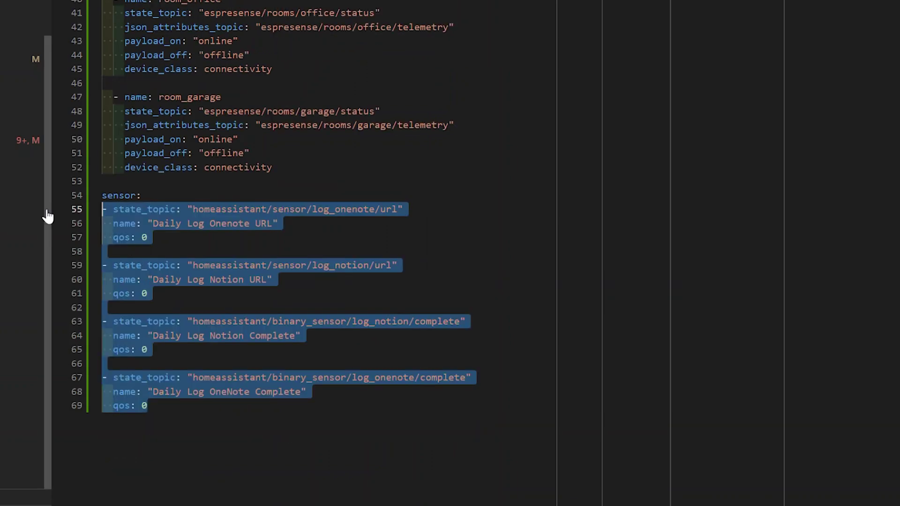
pyautogui.press('Tab')
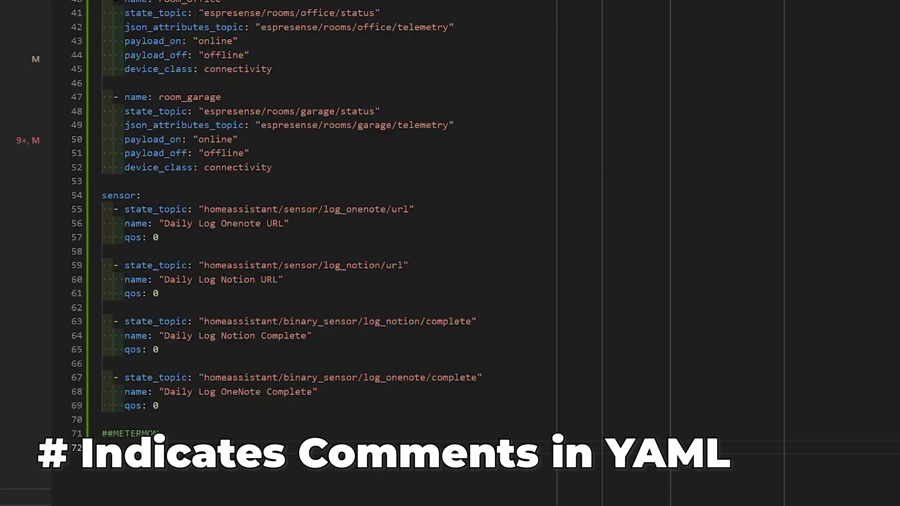
pyautogui.scroll(-5, 199, 268)
# - Delete the Gas Meter's platform: mqtt line, prefix it with '- ', and indent the rest
pyautogui.moveTo(199, 267); pyautogui.dragTo(42, 265)
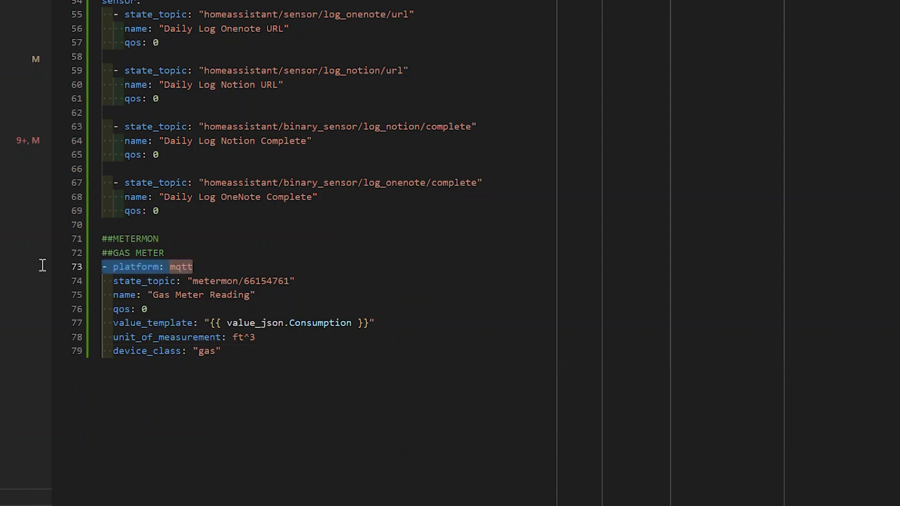
pyautogui.hotkey('ctrl', 'shift', 'k')
pyautogui.write('-')
pyautogui.moveTo(229, 338); pyautogui.dragTo(82, 287)
pyautogui.press('Tab')
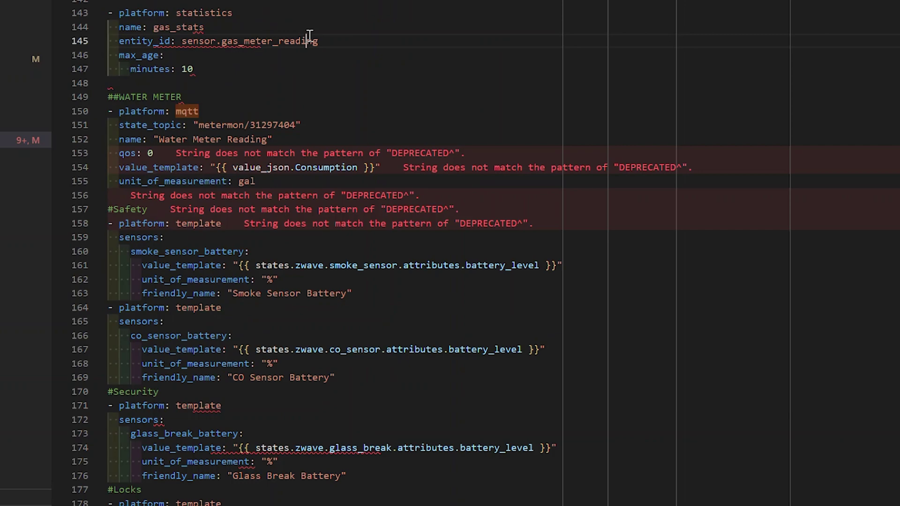
pyautogui.scroll(-2, 320, 42)
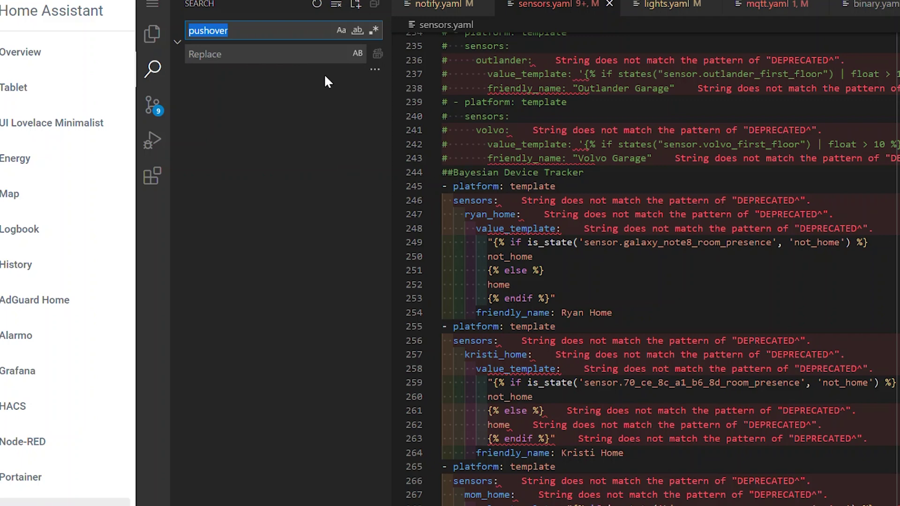
# - Search all files for 'platform: mqtt' and open the matching results
pyautogui.write('platform: mqtt')
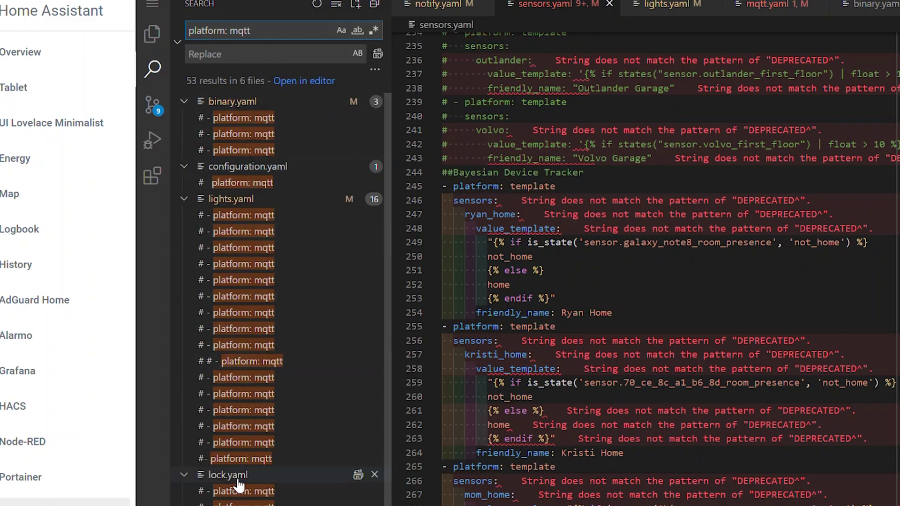
pyautogui.scroll(-1, 239, 486)
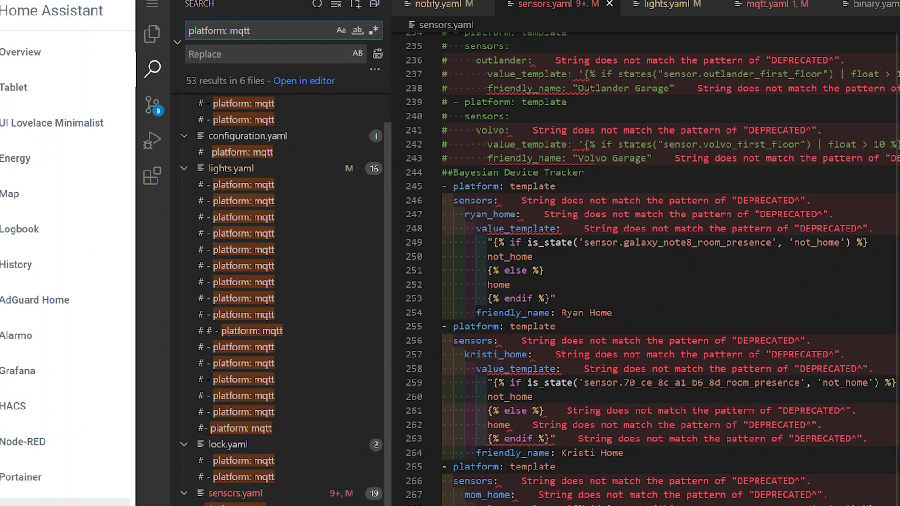
pyautogui.click(239, 503)
pyautogui.scroll(1, 228, 212)
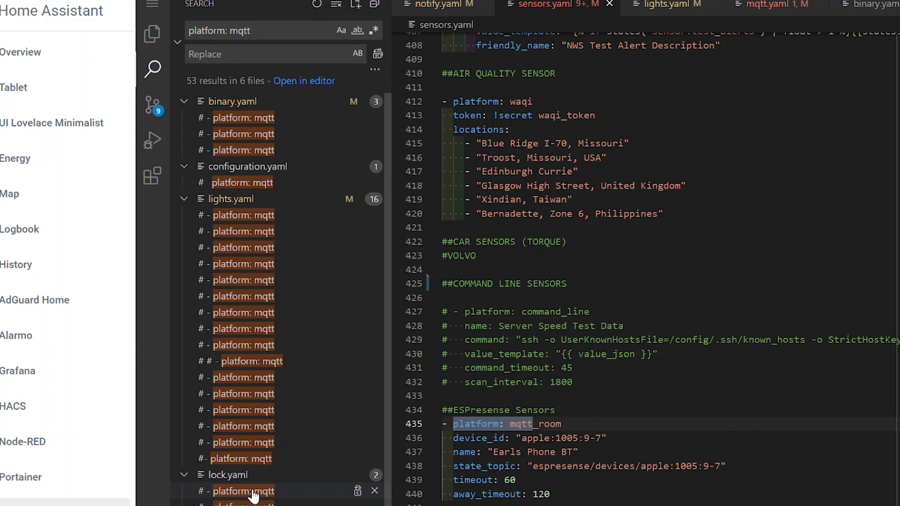
pyautogui.scroll(-1, 253, 496)
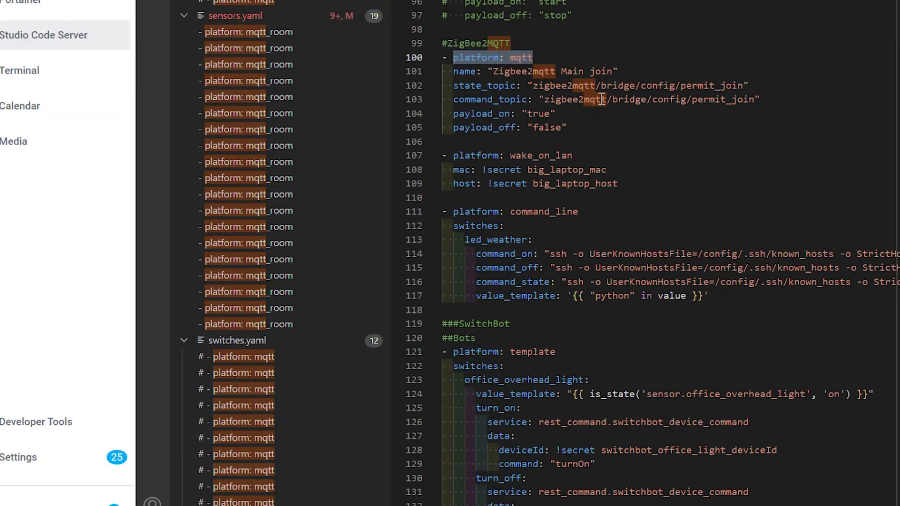
# - Delete the ZigBee2MQTT permit-join switch block and its leftover empty line
pyautogui.click(440, 43)
pyautogui.hotkey('shift', 'Down')
pyautogui.hotkey('shift', 'Down')
pyautogui.hotkey('shift', 'Down')
pyautogui.hotkey('shift', 'Down')
pyautogui.hotkey('shift', 'Down')
pyautogui.hotkey('shift', 'Down')
pyautogui.hotkey('shift', 'Down')
pyautogui.press('Delete')
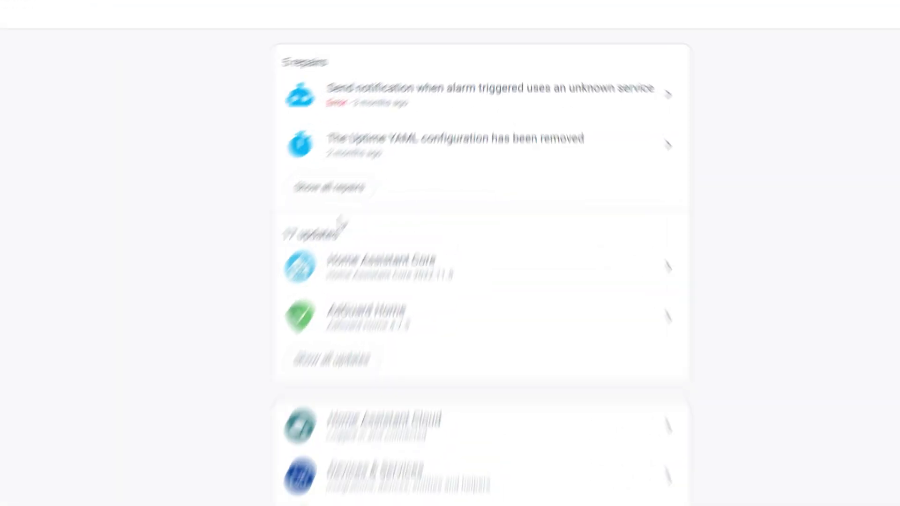
# - Open Home Assistant Settings to see the repairs list, now down to five without the MQTT warnings
pyautogui.click(421, 100)
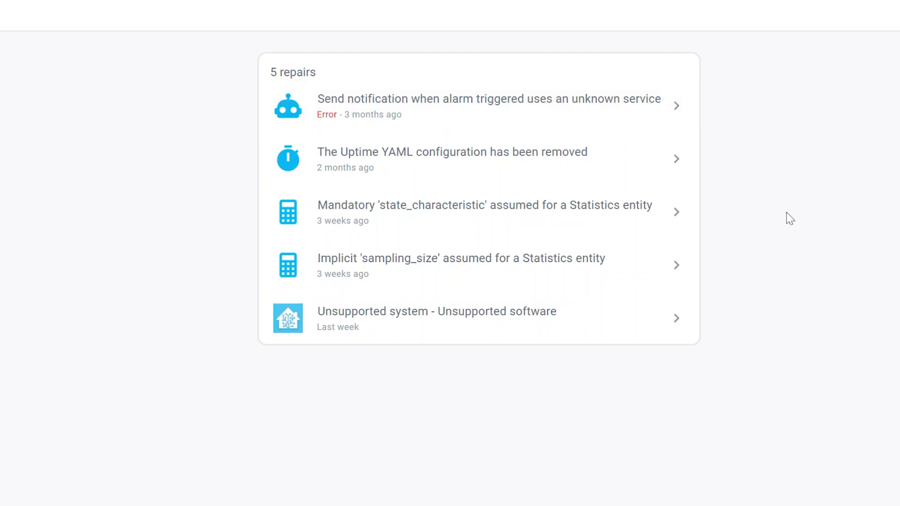